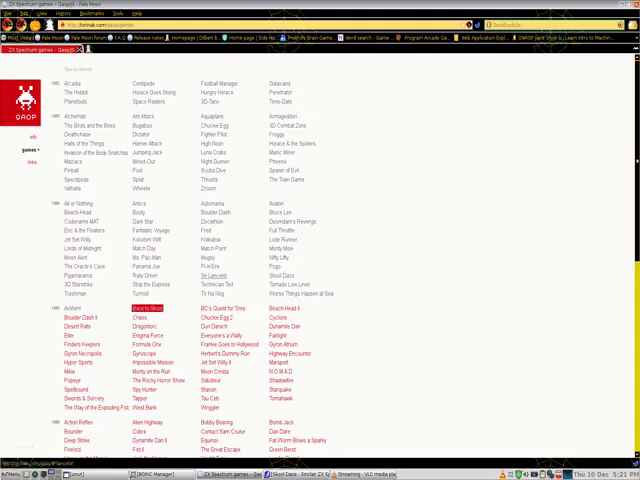
Step: Launch Back to Skool, then make Eric sit on the floor with the S key
click(147, 308)
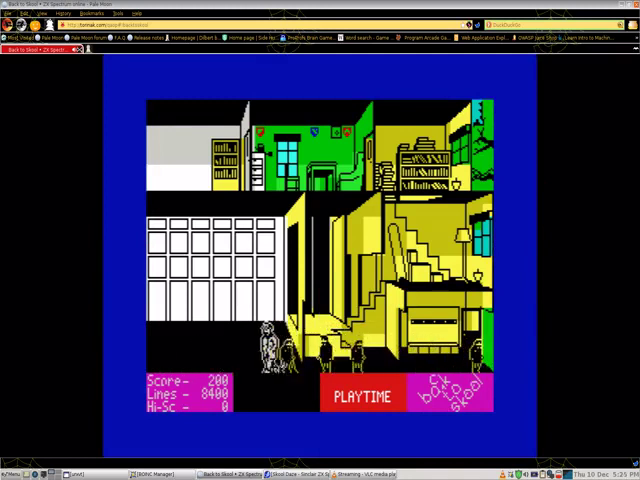
key(s)
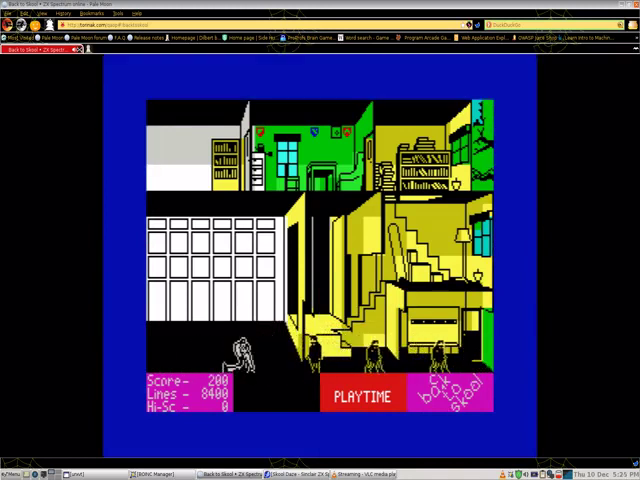